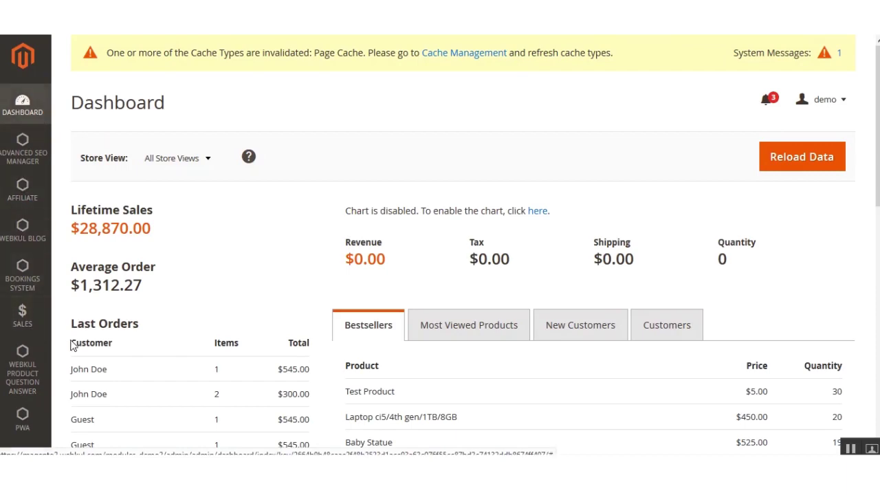
Open the store configuration and expand the Webkul group to reach the Magento Quickbooks Connect settings
scroll(481, 275, down, 15)
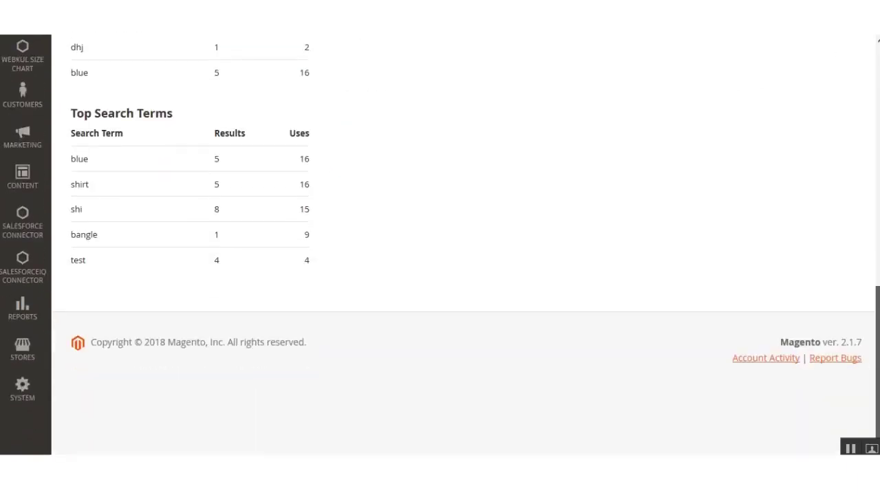
click(28, 336)
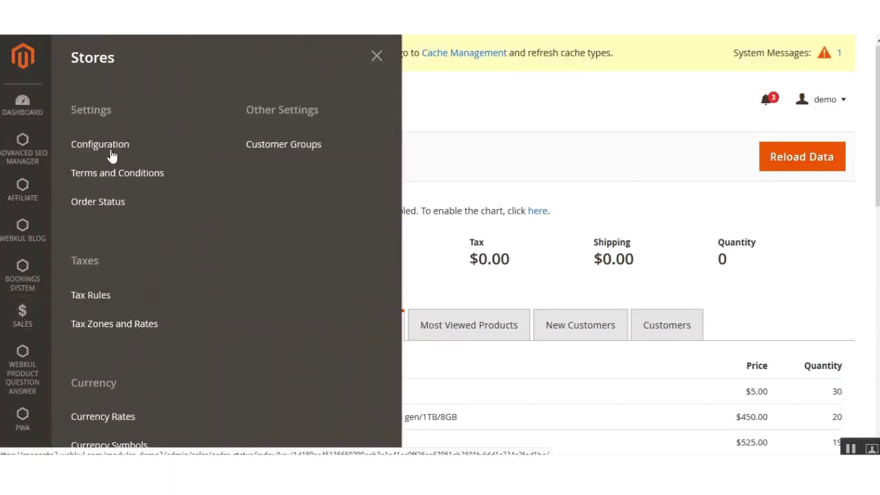
click(121, 143)
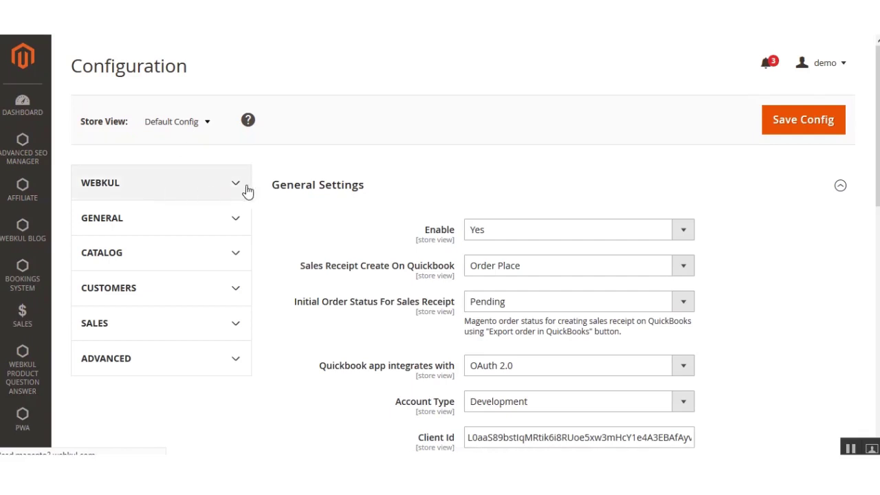
click(240, 186)
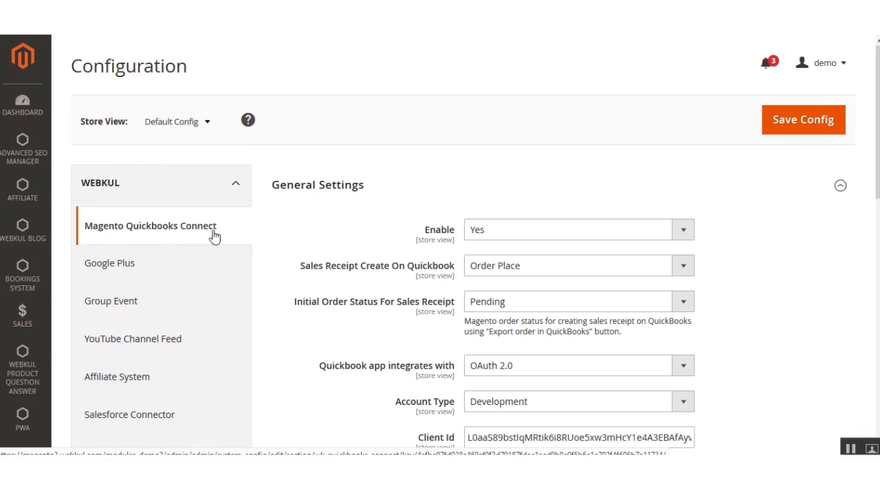
Look over the General Settings and Accounts for inventory sections of the Magento Quickbooks Connect configuration
scroll(398, 211, down, 1)
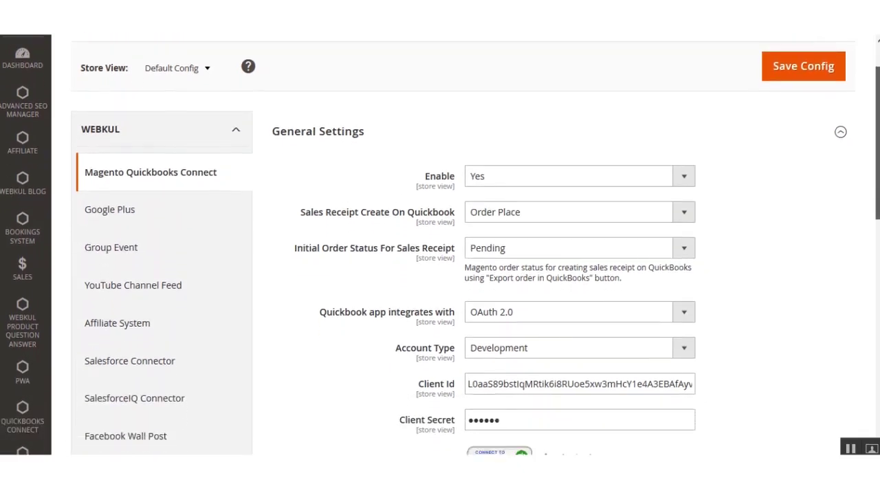
scroll(440, 245, down, 3)
scroll(440, 244, up, 4)
scroll(440, 245, down, 3)
scroll(440, 245, down, 4)
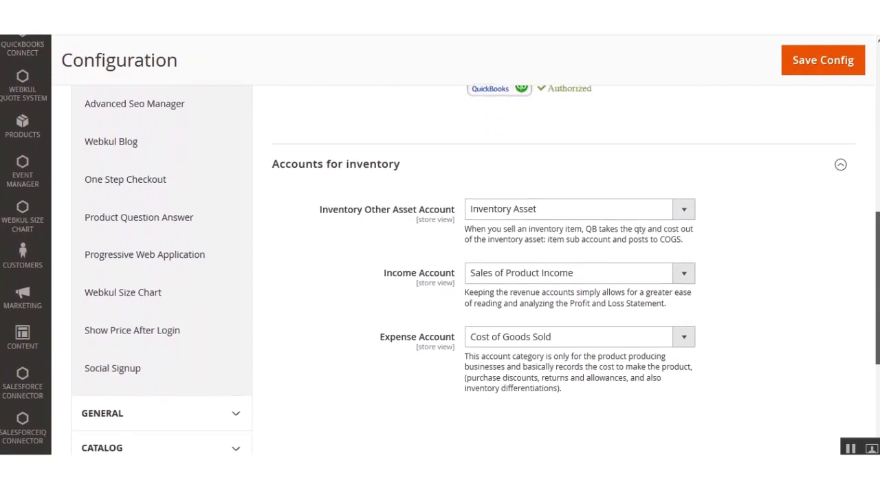
scroll(440, 245, up, 5)
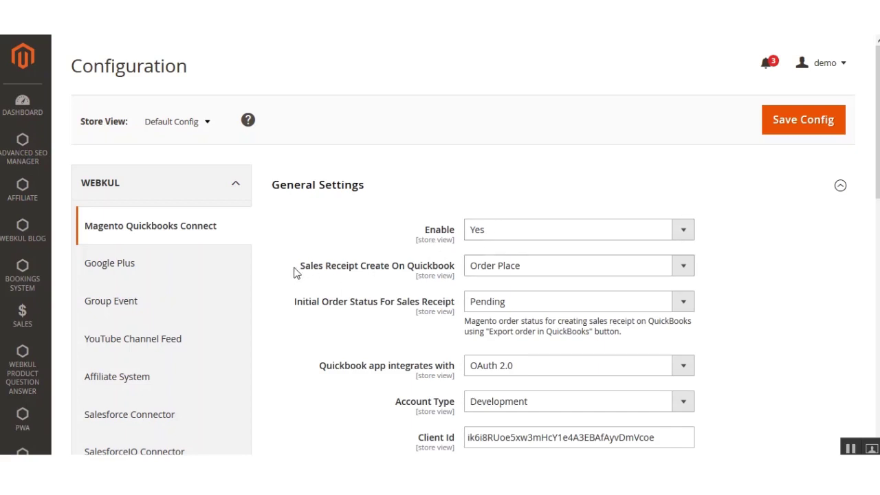
Examine the available options for Sales Receipt Create On Quickbook without changing the selection
drag(304, 273, 462, 275)
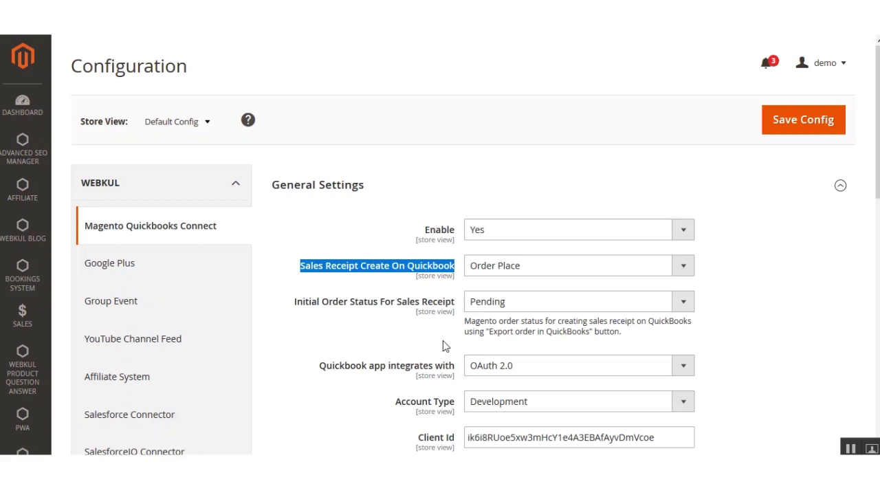
click(752, 263)
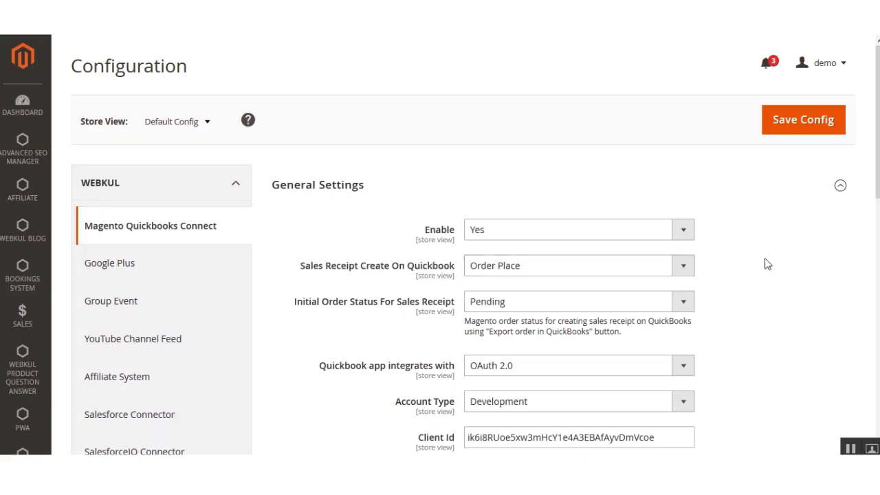
click(676, 273)
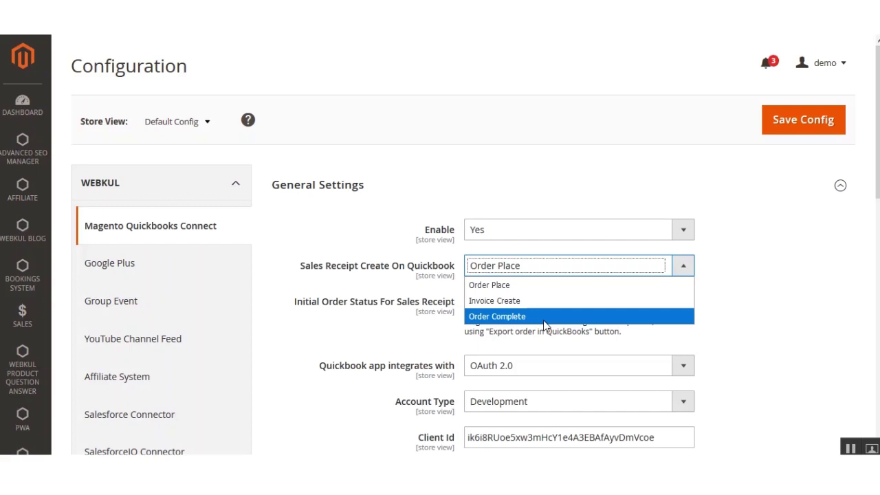
click(715, 300)
Examine the OAuth versions offered for the Quickbook app integration without changing the selection
scroll(323, 302, down, 2)
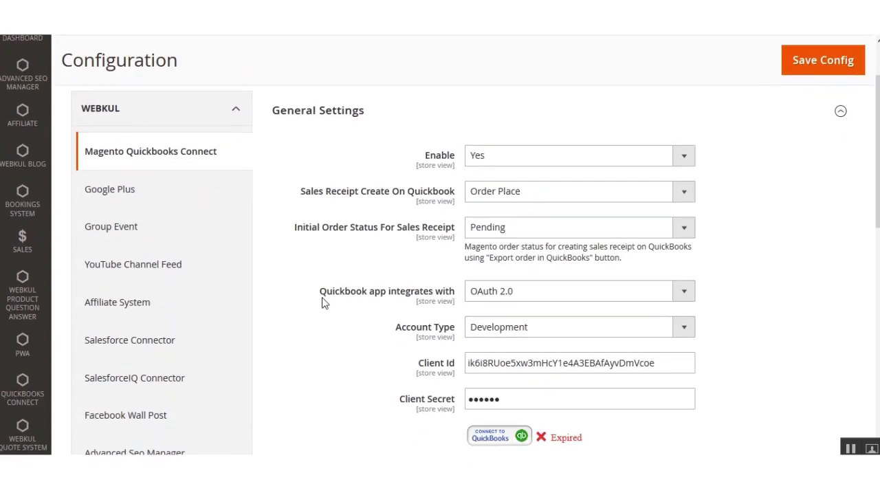
drag(320, 297, 458, 297)
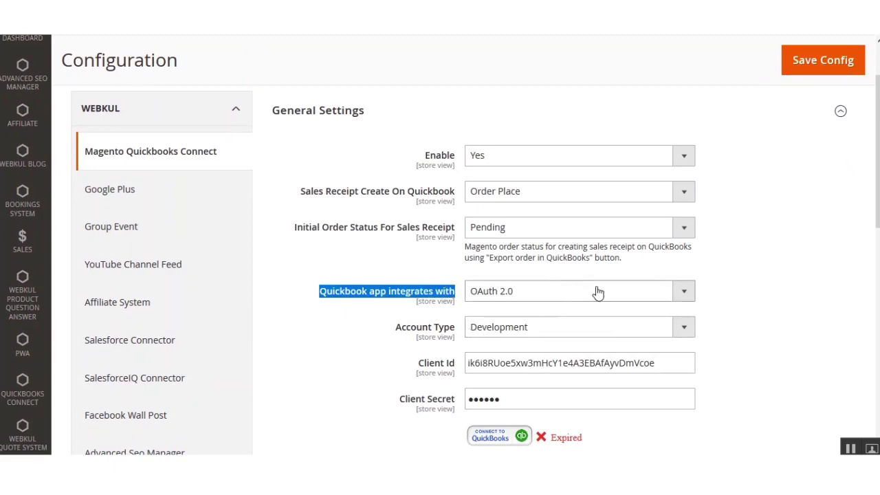
click(686, 294)
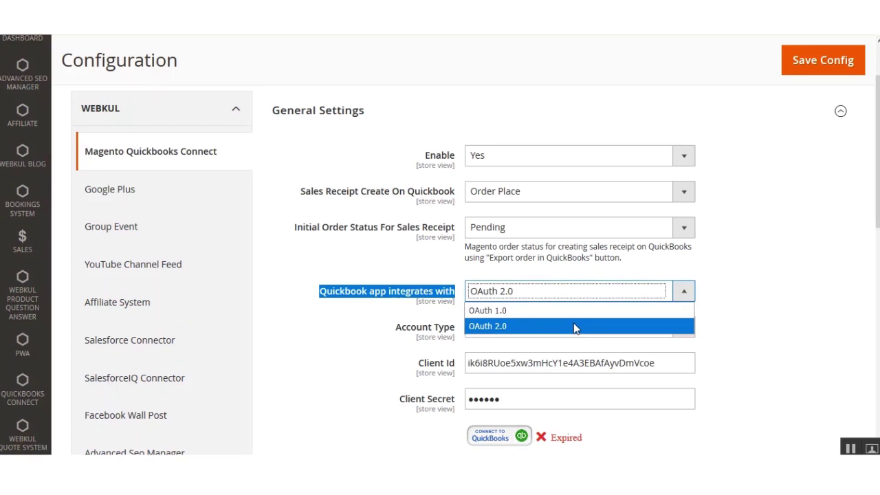
click(396, 255)
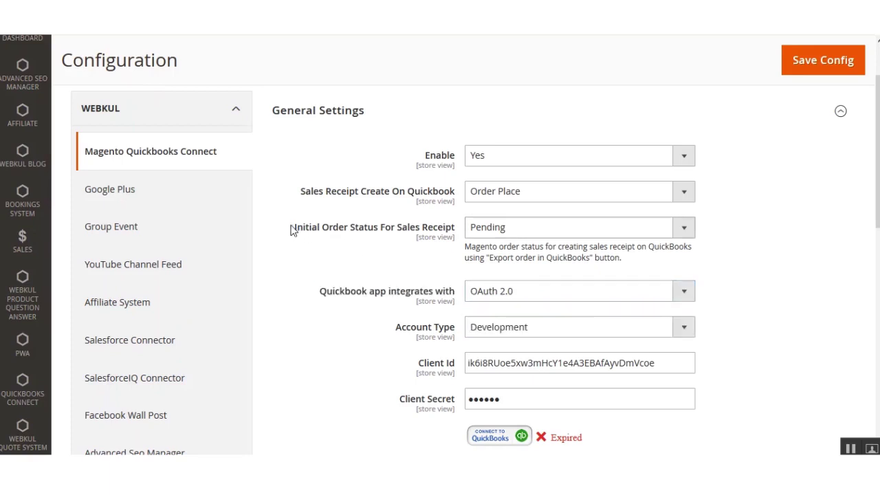
Examine the order statuses offered for Initial Order Status For Sales Receipt without changing the selection
drag(291, 232, 458, 235)
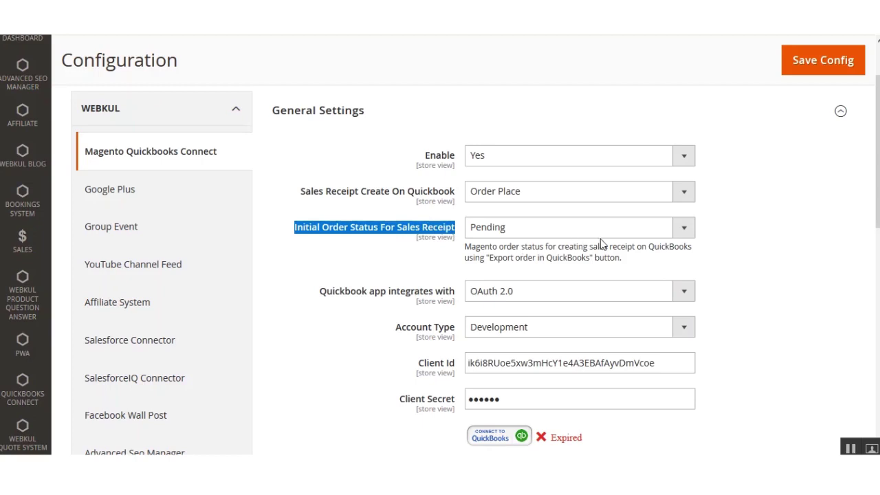
click(684, 231)
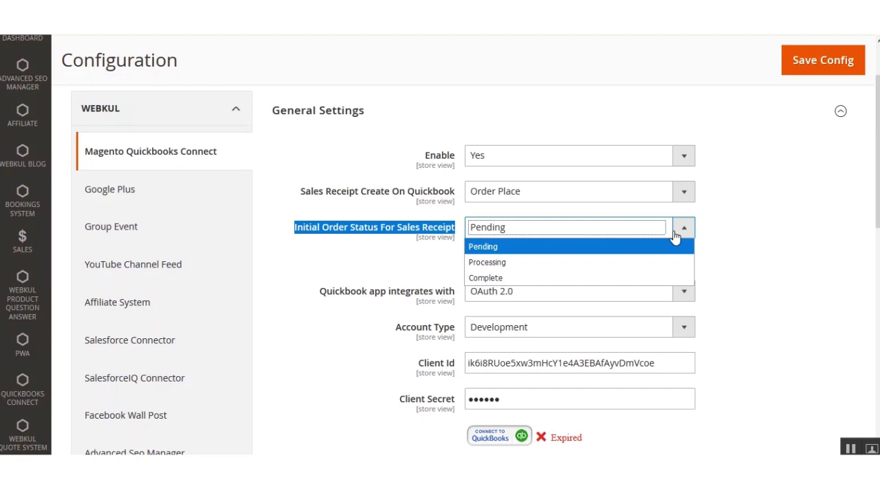
click(776, 246)
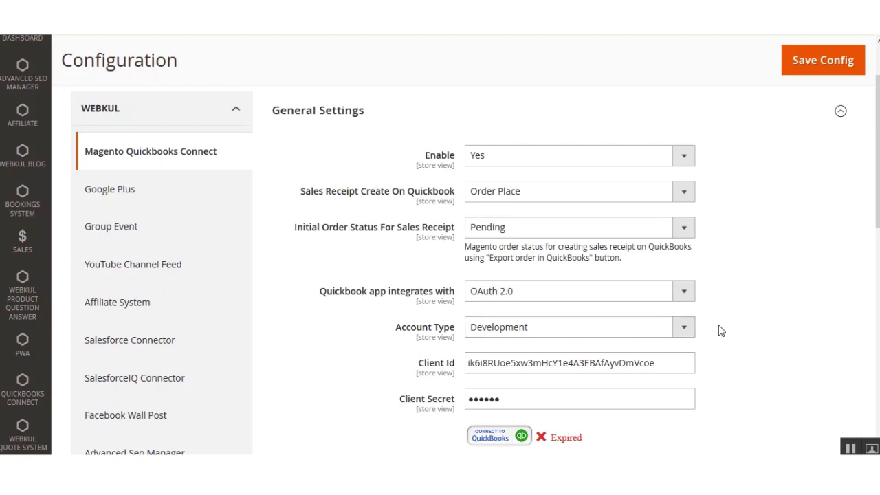
Choose Development as the Account Type and fill in the Client Id and Client Secret of the QuickBooks app
scroll(719, 331, down, 2)
drag(396, 181, 456, 180)
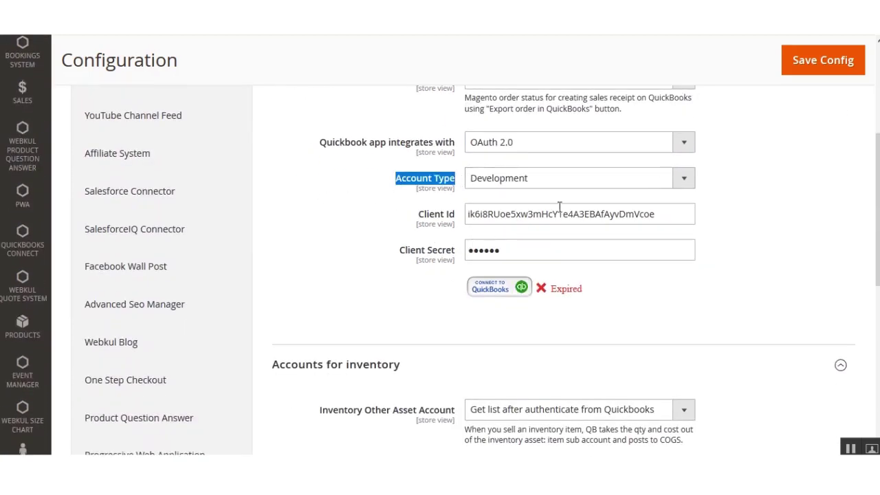
click(730, 218)
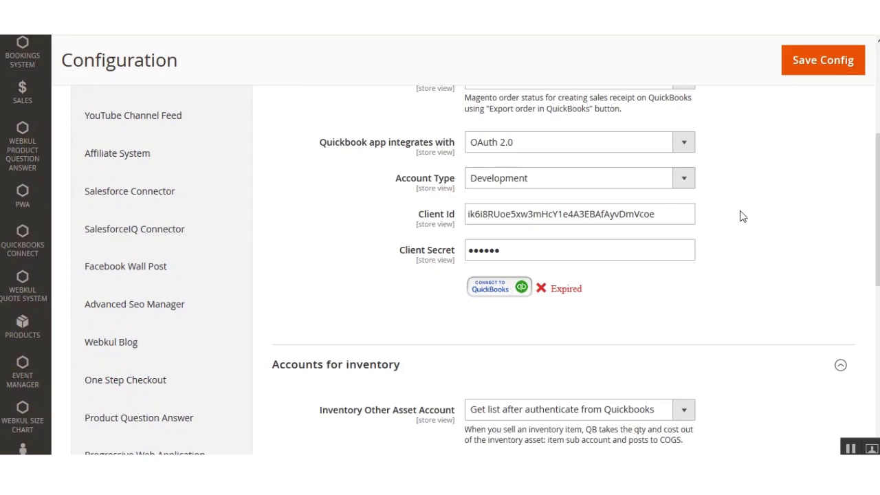
click(684, 180)
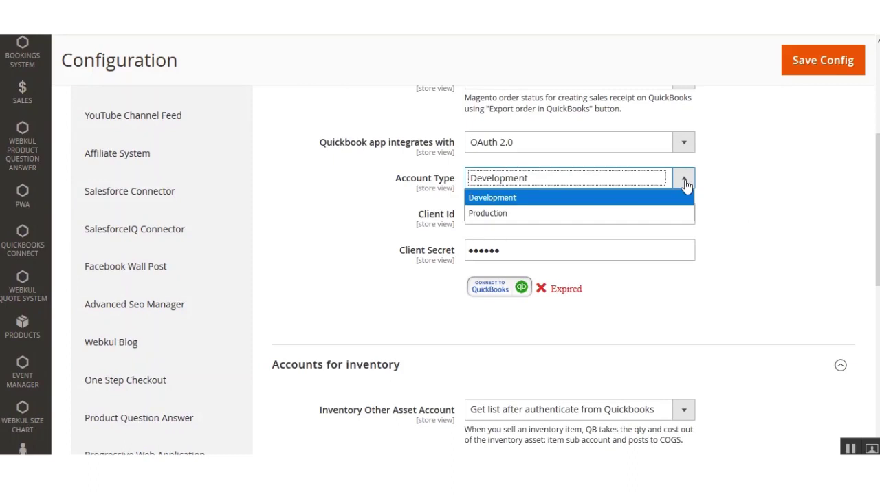
click(600, 198)
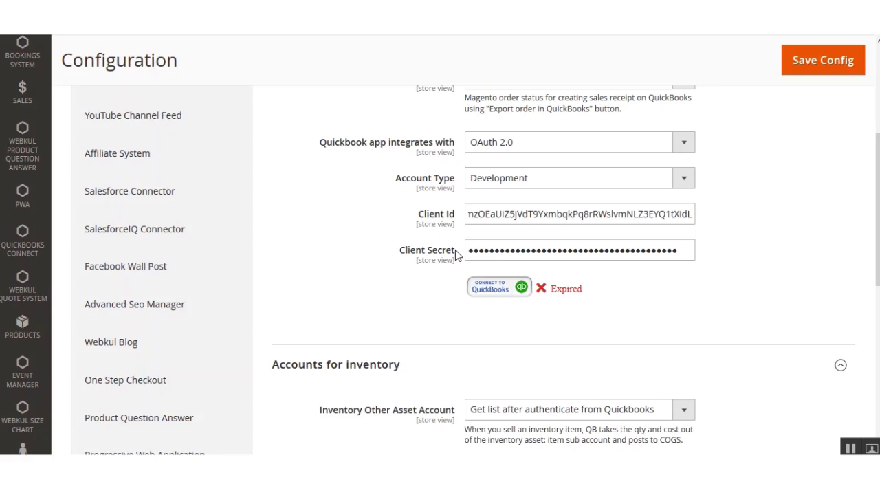
drag(485, 214, 626, 225)
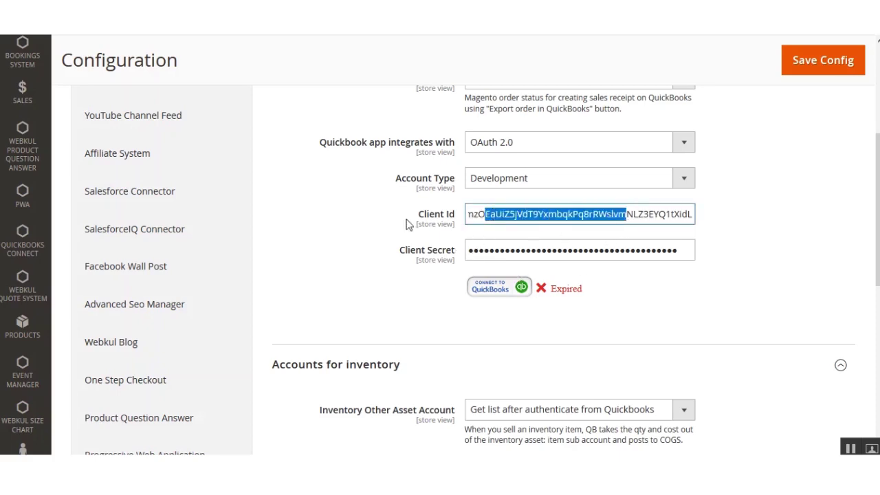
click(634, 289)
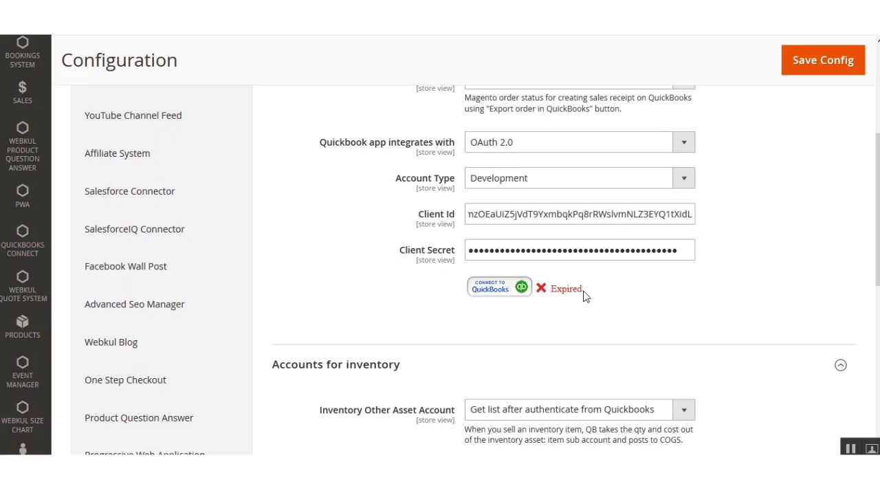
Connect to QuickBooks, authorize sharing Sandbox Company_US_1 data with TestAppQBO, and acknowledge the authorization message
click(491, 289)
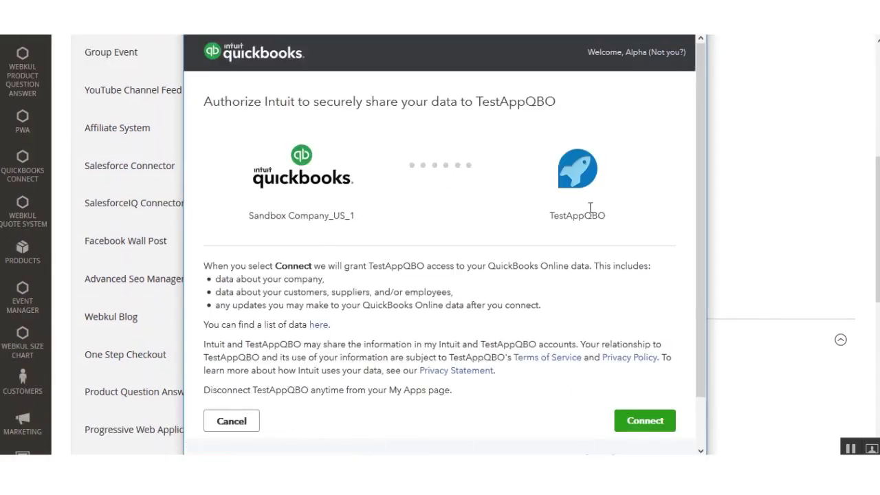
drag(701, 335, 701, 222)
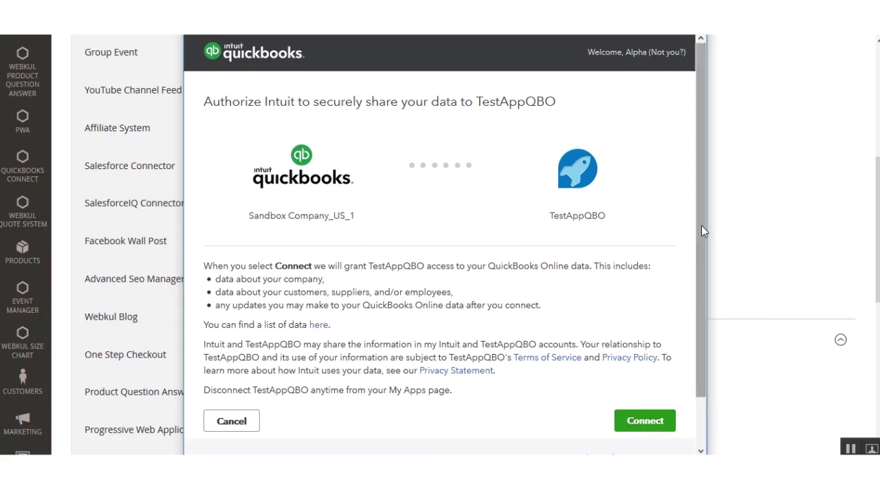
scroll(701, 225, down, 2)
scroll(280, 255, up, 2)
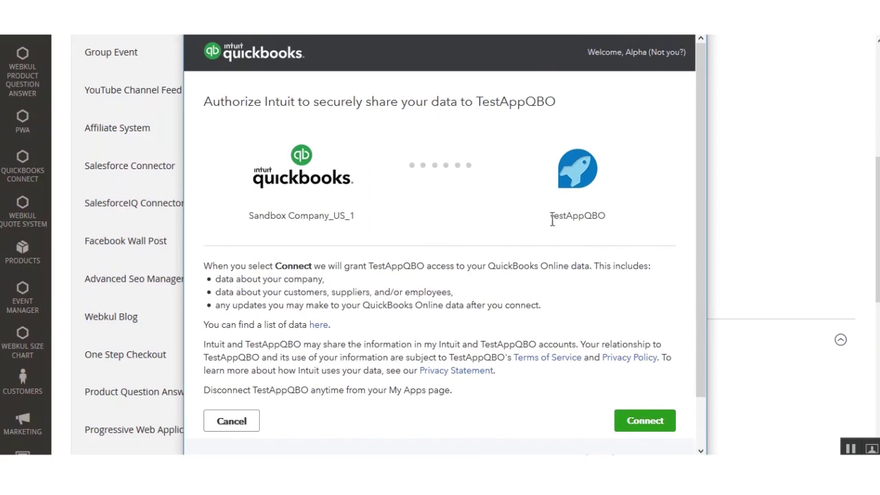
scroll(552, 218, down, 2)
click(655, 372)
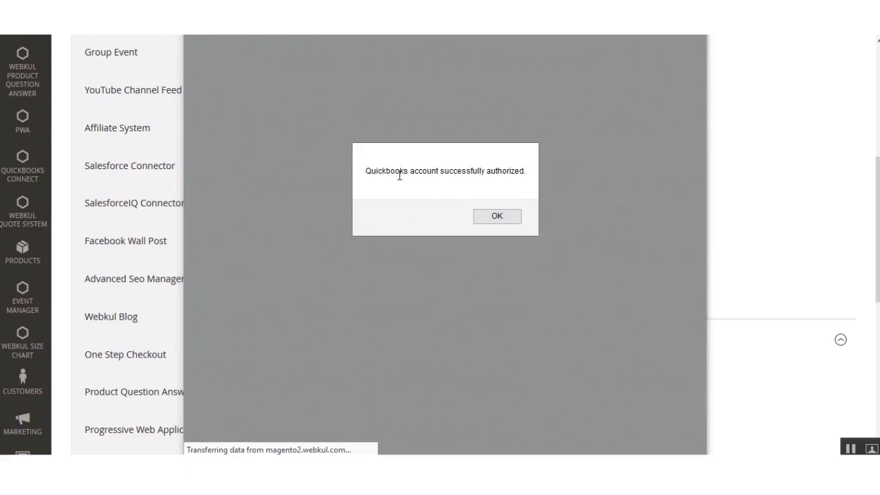
click(499, 217)
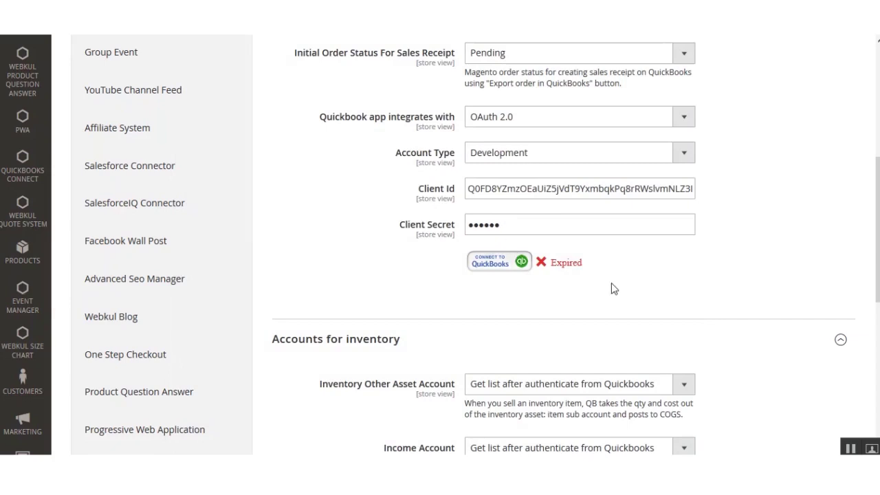
Reload the configuration page and check the QuickBooks authorization status in General Settings
drag(878, 230, 878, 207)
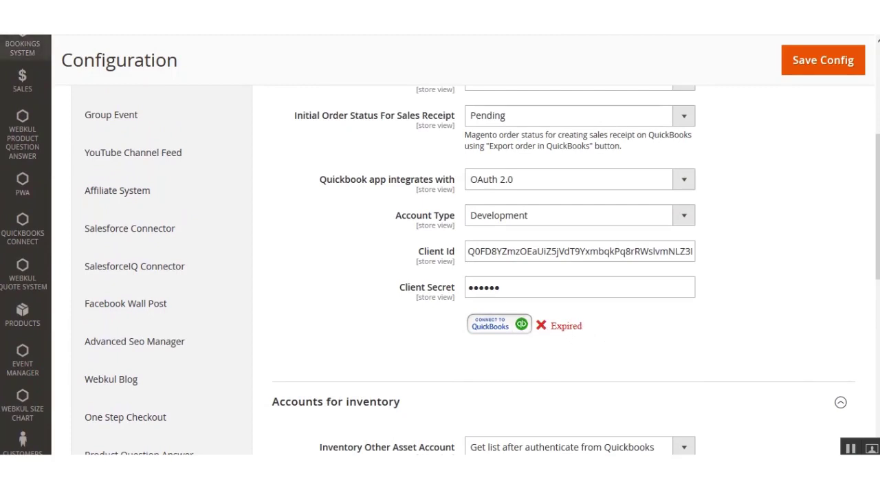
click(45, 22)
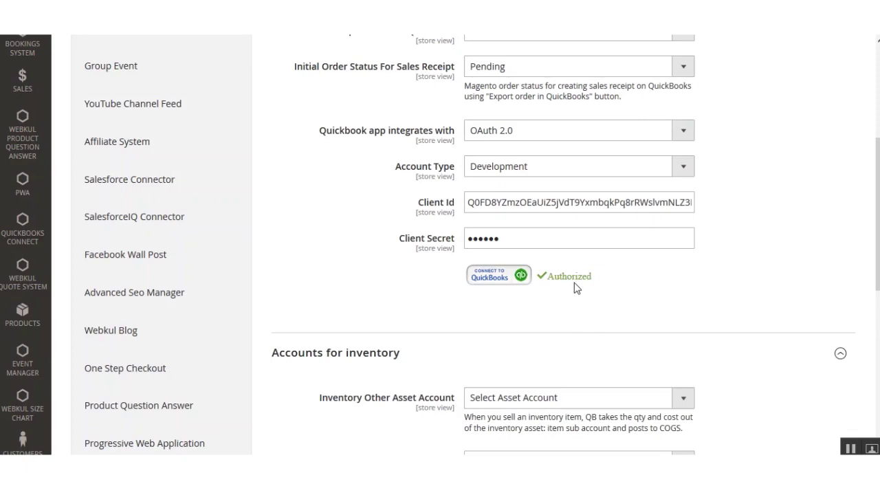
scroll(576, 288, up, 4)
scroll(576, 288, down, 4)
Examine the Inventory Other Asset Account, Income Account and Expense Account settings under Accounts for inventory
scroll(572, 305, down, 1)
scroll(572, 305, down, 3)
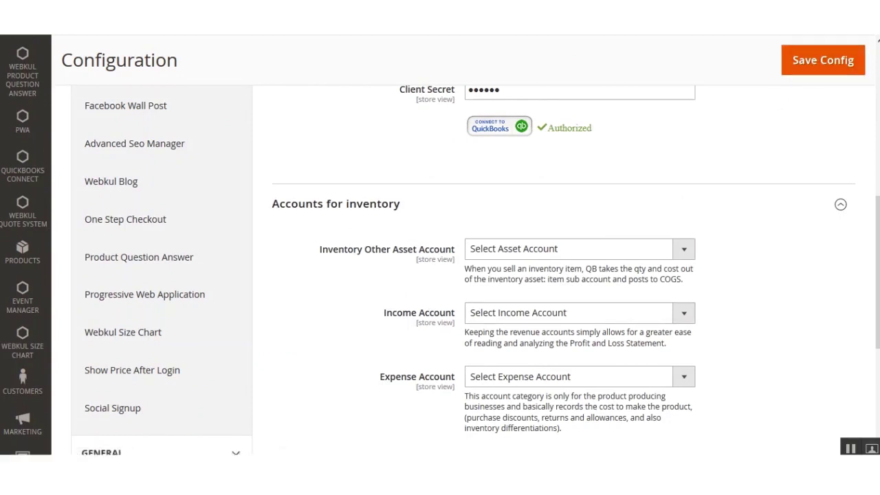
click(687, 249)
click(687, 250)
drag(385, 315, 451, 315)
click(443, 327)
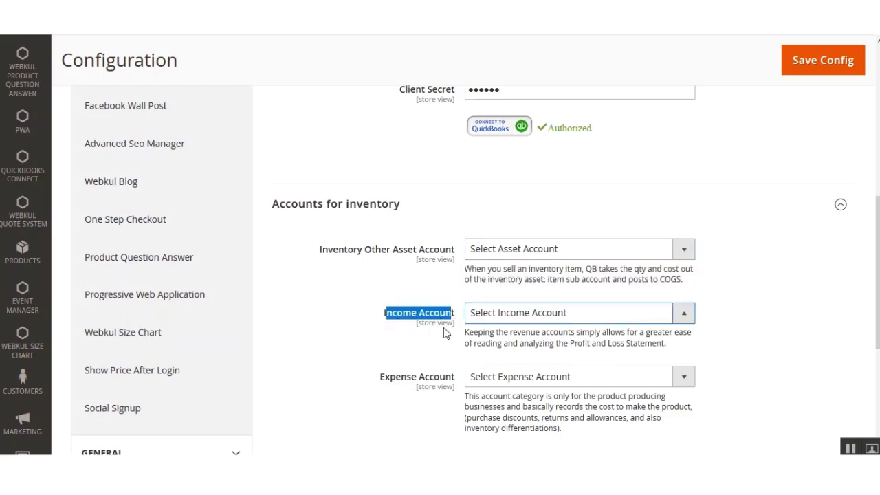
drag(378, 378, 459, 382)
click(389, 391)
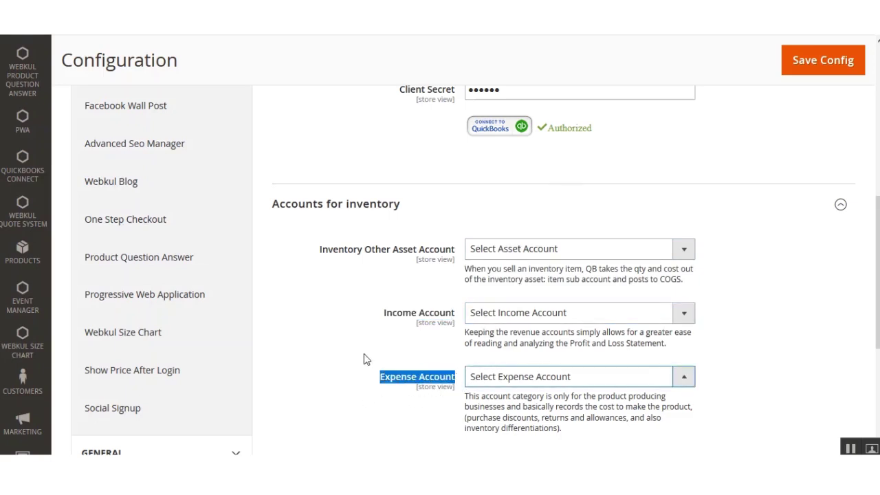
Collapse the Accounts for inventory and General Settings sections
click(339, 215)
scroll(359, 348, up, 10)
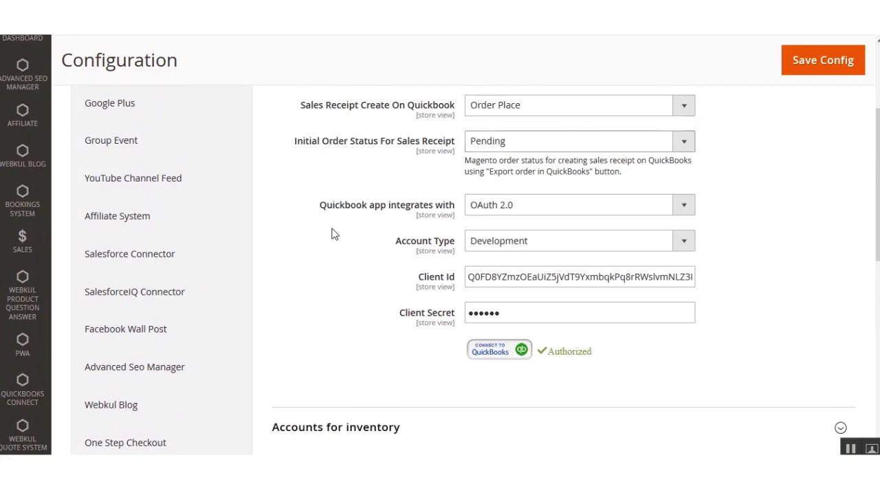
click(330, 191)
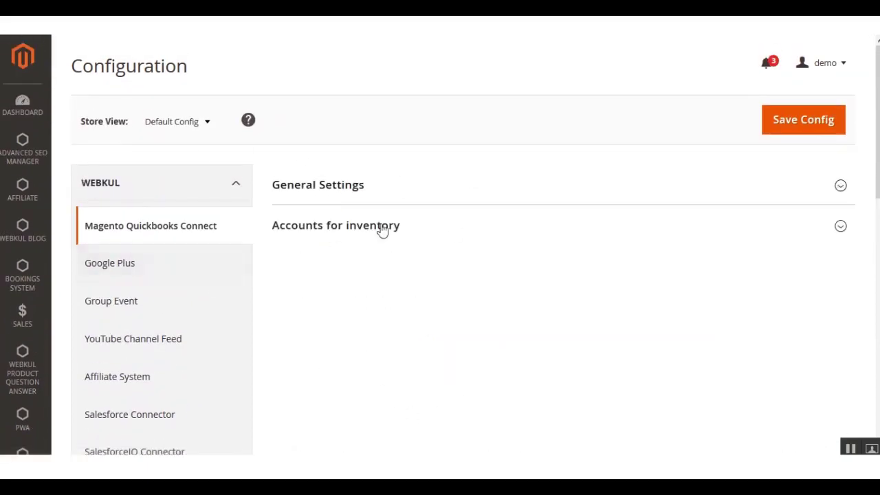
Expand General Settings and Accounts for inventory, and review the connection settings, QuickBooks authorization status and inventory account fields
click(334, 190)
scroll(399, 310, down, 3)
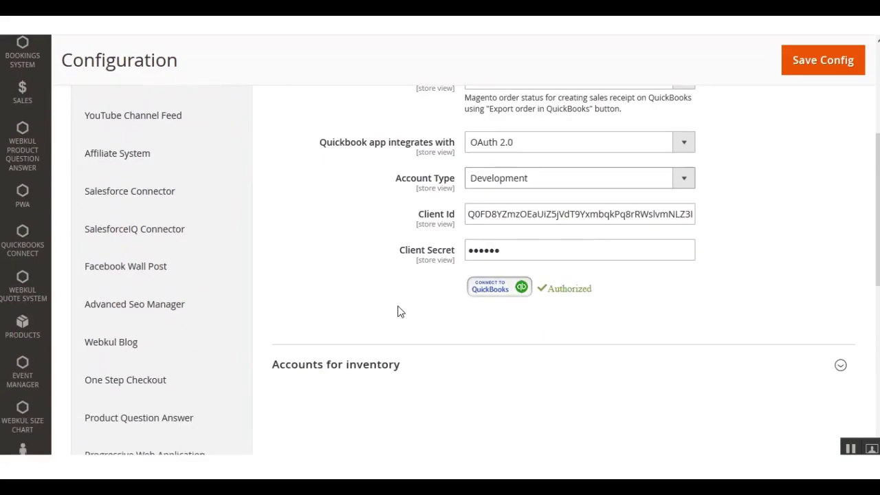
scroll(418, 403, down, 3)
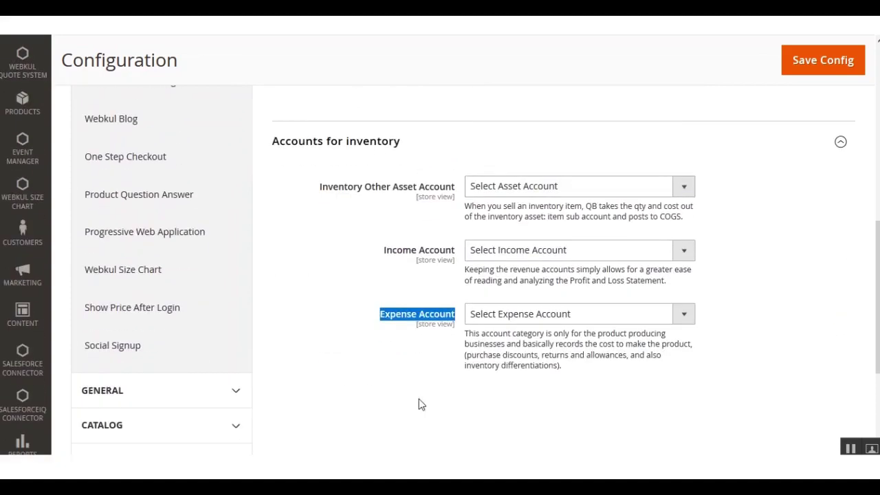
scroll(419, 403, up, 4)
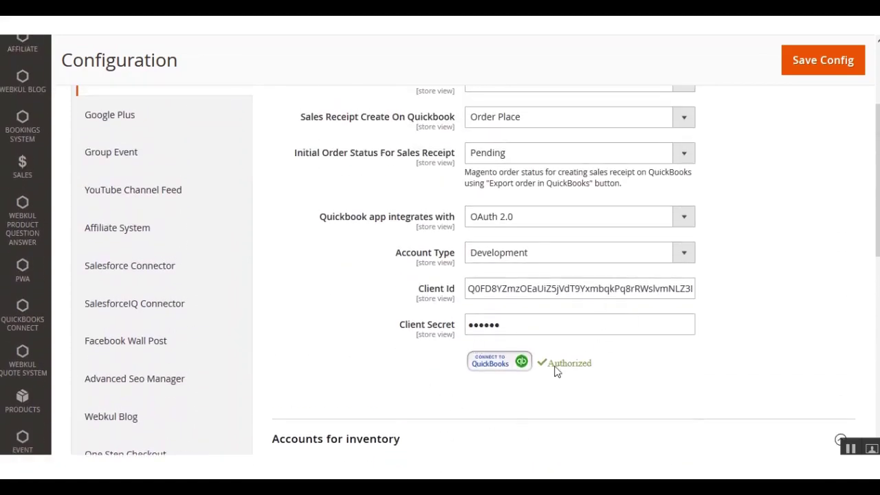
drag(877, 155, 878, 96)
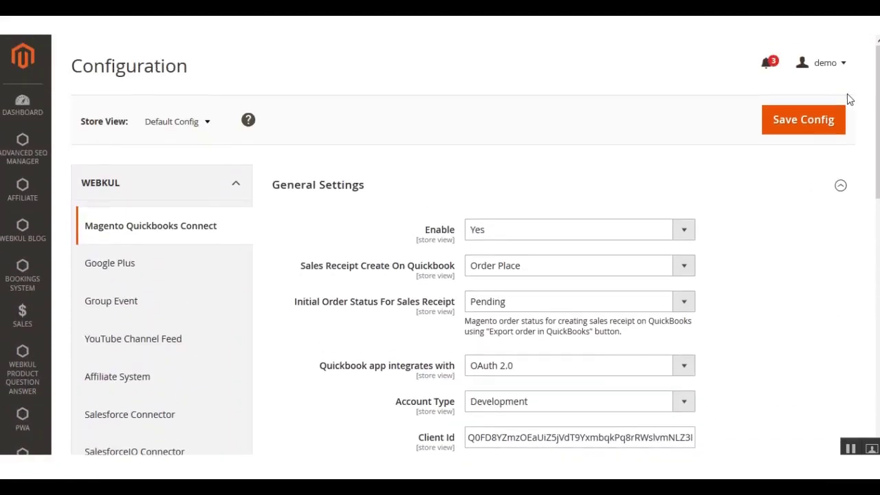
Set Inventory Other Asset Account to Inventory Asset, Income Account to Sales of Product Income and Expense Account to Cost of Goods Sold, and save the configuration
scroll(810, 129, down, 3)
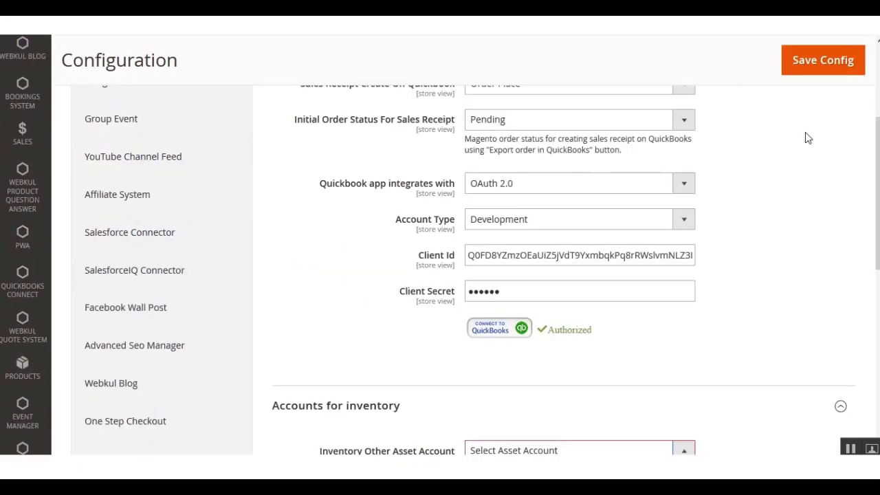
scroll(699, 227, down, 4)
click(683, 153)
click(673, 187)
click(682, 240)
click(676, 274)
click(684, 330)
click(681, 358)
click(805, 59)
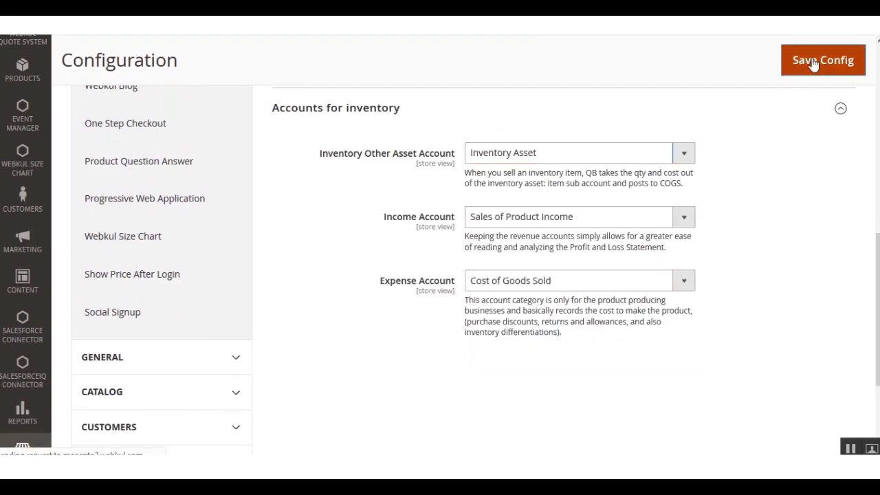